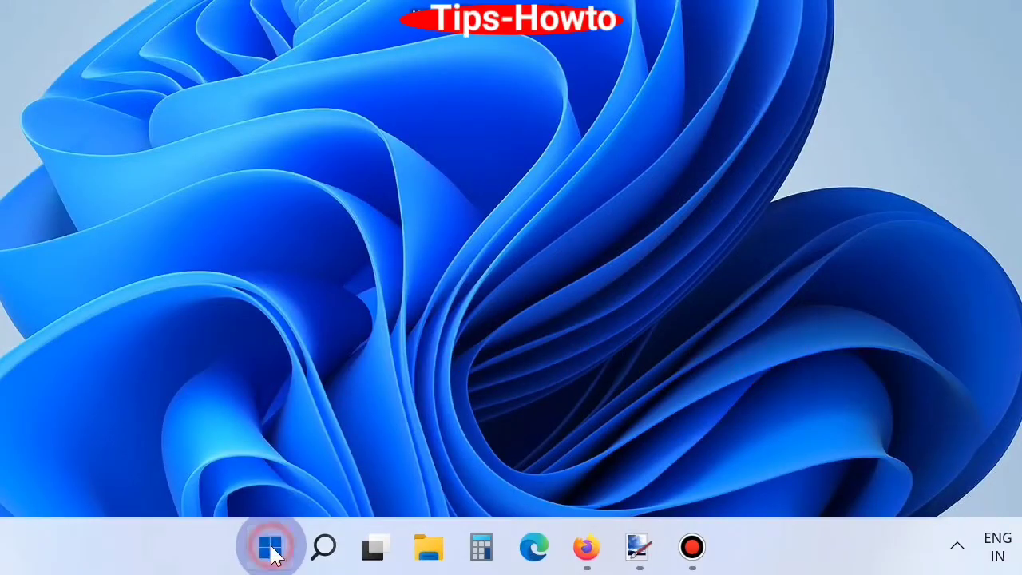
Step: From the Start menu, go to Bluetooth & devices in Settings and scroll down its device options
{"action": "left_click", "coordinate": [271, 549]}
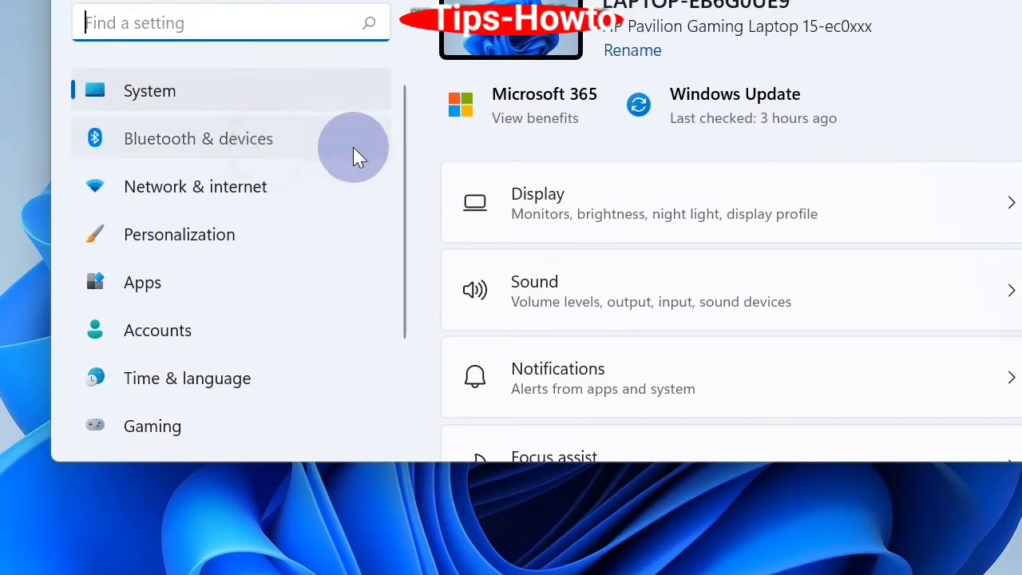
{"action": "left_click", "coordinate": [353, 147]}
{"action": "scroll", "coordinate": [668, 183], "scroll_direction": "down", "scroll_amount": 2}
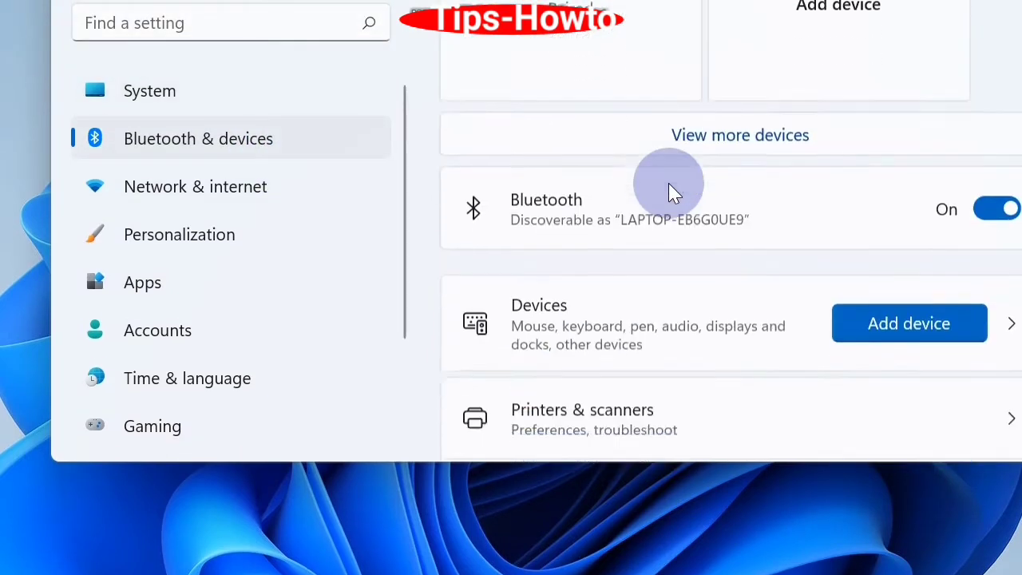
{"action": "scroll", "coordinate": [668, 183], "scroll_direction": "down", "scroll_amount": 2}
{"action": "scroll", "coordinate": [668, 183], "scroll_direction": "down", "scroll_amount": 2}
{"action": "scroll", "coordinate": [669, 183], "scroll_direction": "down", "scroll_amount": 3}
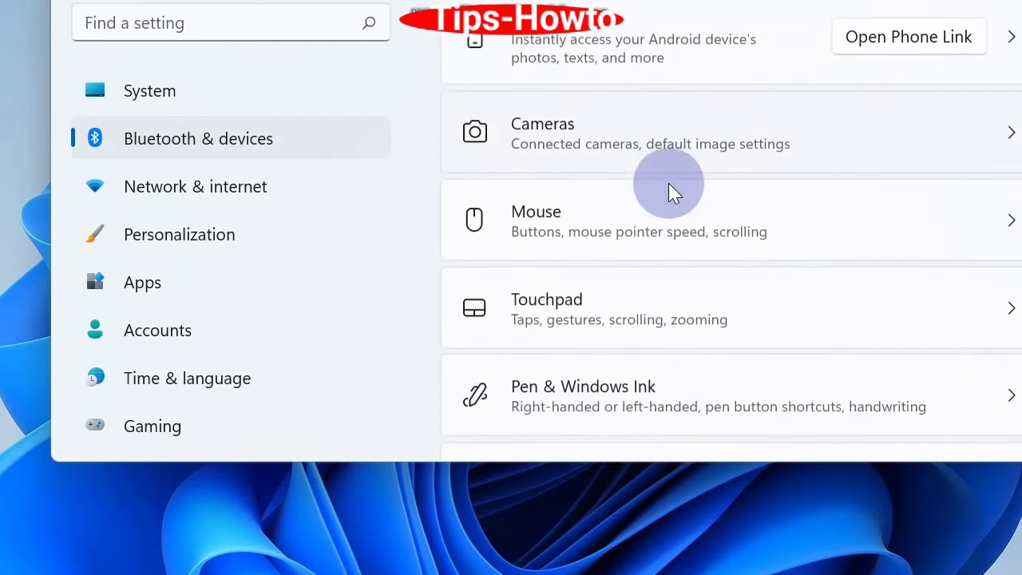
Step: Open the Mouse page and check the pointer speed, leaving it at 10
{"action": "left_click", "coordinate": [659, 157]}
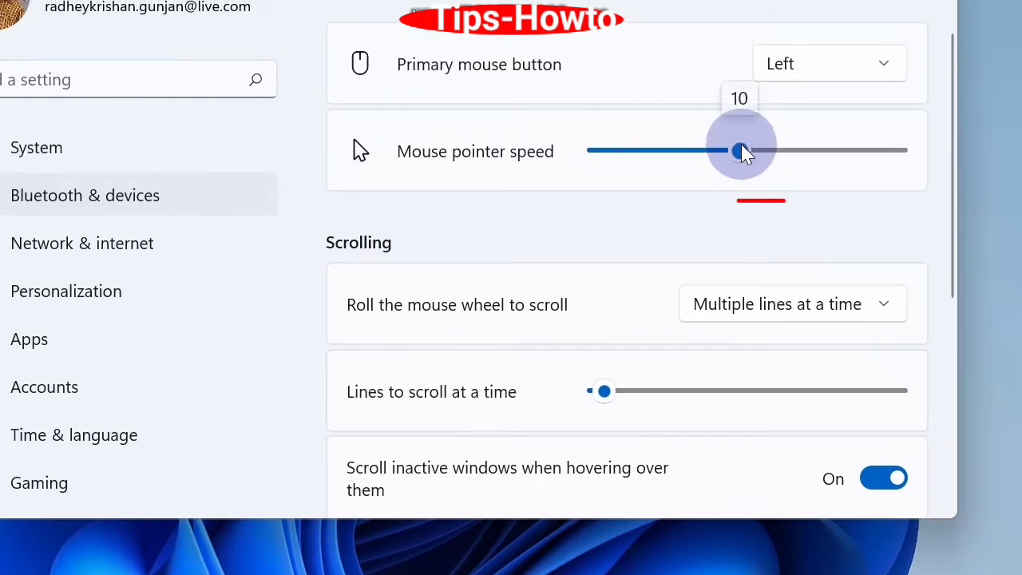
{"action": "left_click", "coordinate": [741, 151]}
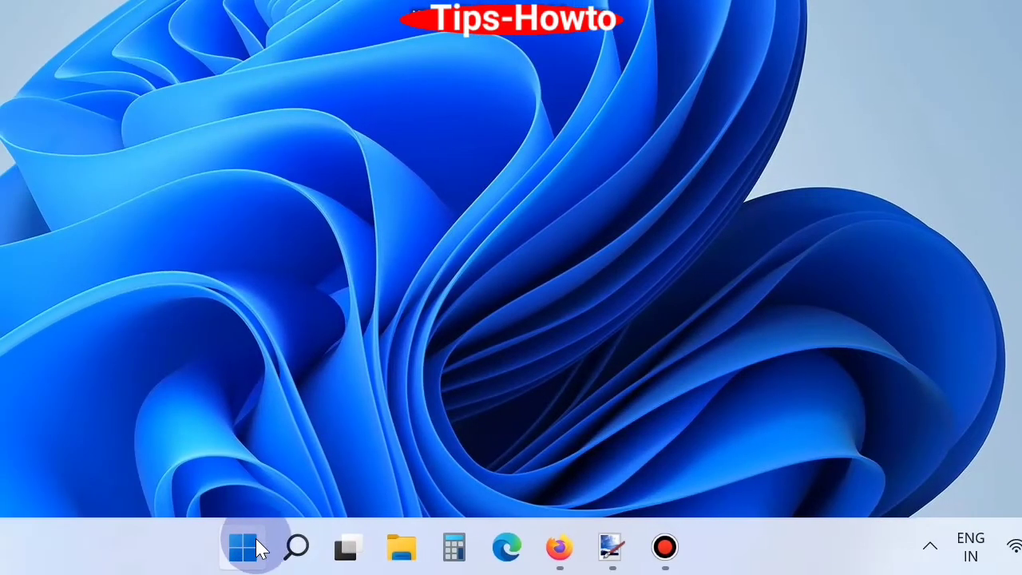
Step: Launch Settings from Start and scroll the System page down to Troubleshoot
{"action": "left_click", "coordinate": [56, 548]}
{"action": "left_click", "coordinate": [408, 144]}
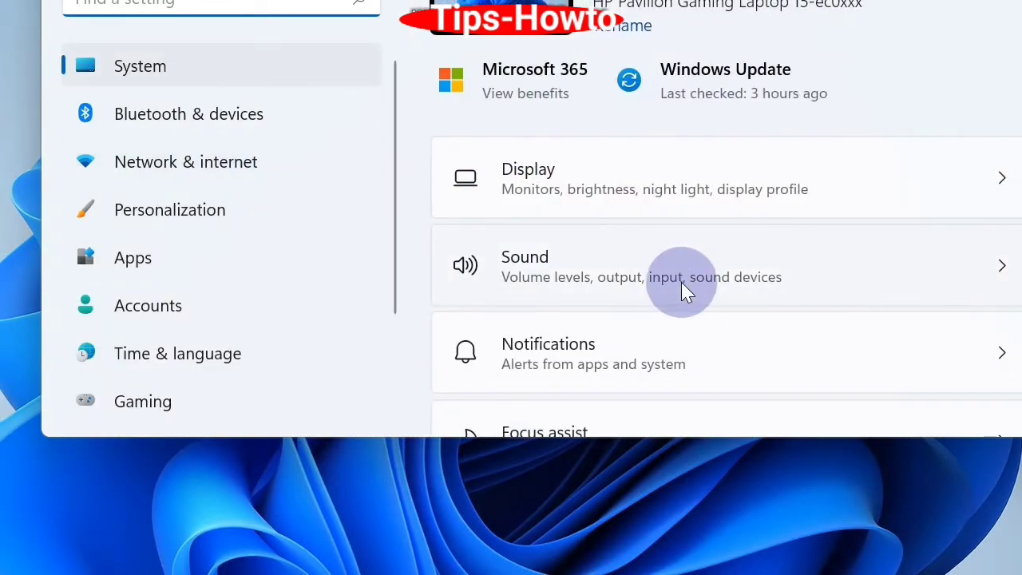
{"action": "scroll", "coordinate": [682, 282], "scroll_direction": "down", "scroll_amount": 3}
{"action": "scroll", "coordinate": [676, 280], "scroll_direction": "down", "scroll_amount": 4}
{"action": "scroll", "coordinate": [670, 280], "scroll_direction": "down", "scroll_amount": 2}
{"action": "scroll", "coordinate": [670, 281], "scroll_direction": "down", "scroll_amount": 2}
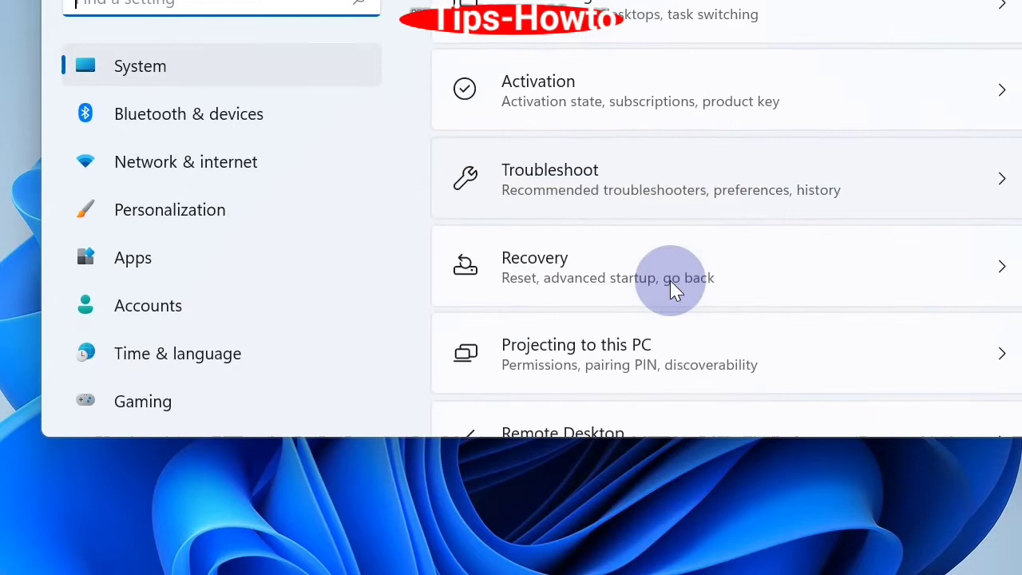
{"action": "scroll", "coordinate": [670, 280], "scroll_direction": "down", "scroll_amount": 1}
Step: Run the Bluetooth troubleshooter from Troubleshoot > Other troubleshooters
{"action": "left_click", "coordinate": [602, 146]}
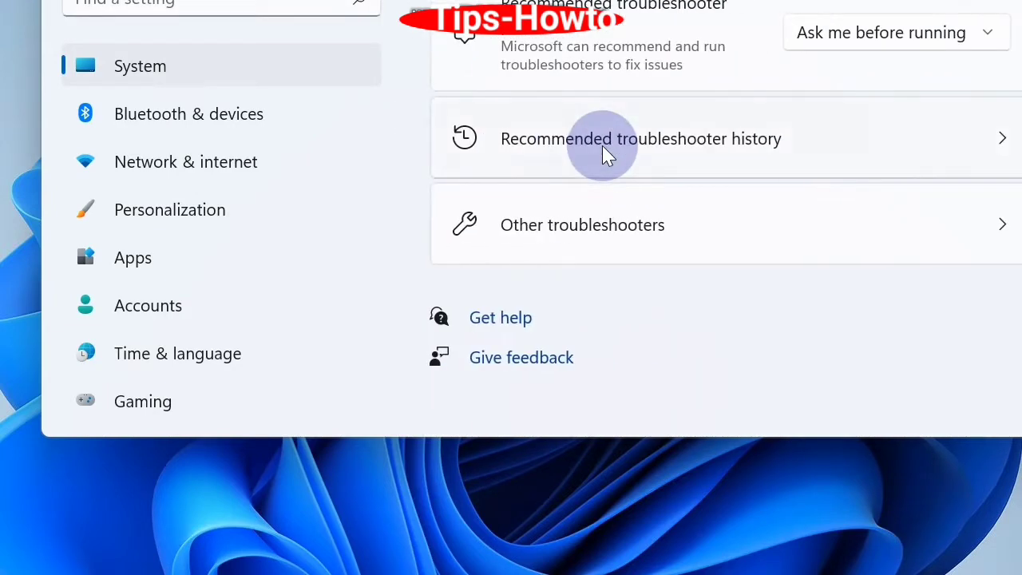
{"action": "left_click", "coordinate": [563, 231]}
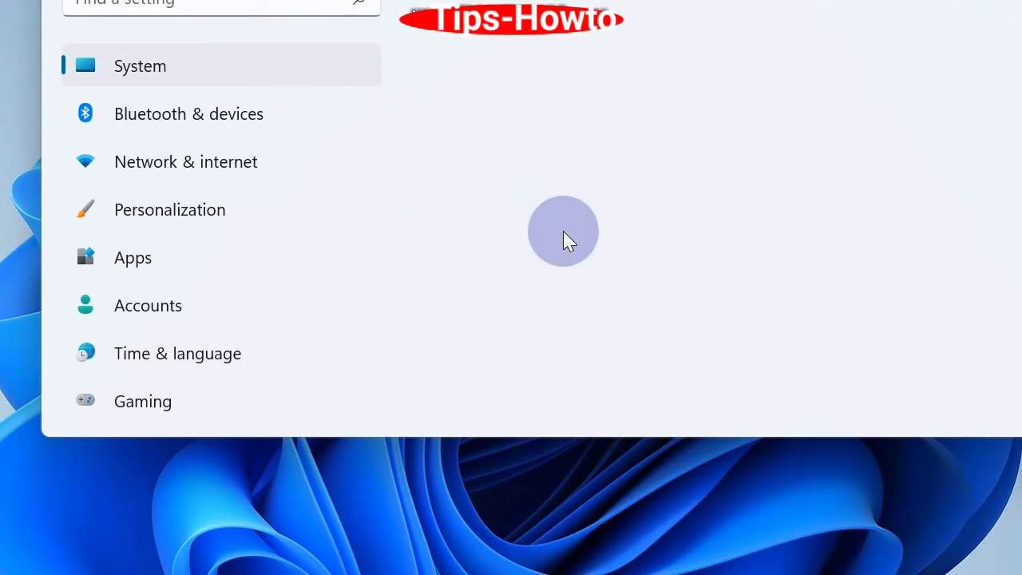
{"action": "scroll", "coordinate": [563, 237], "scroll_direction": "down", "scroll_amount": 3}
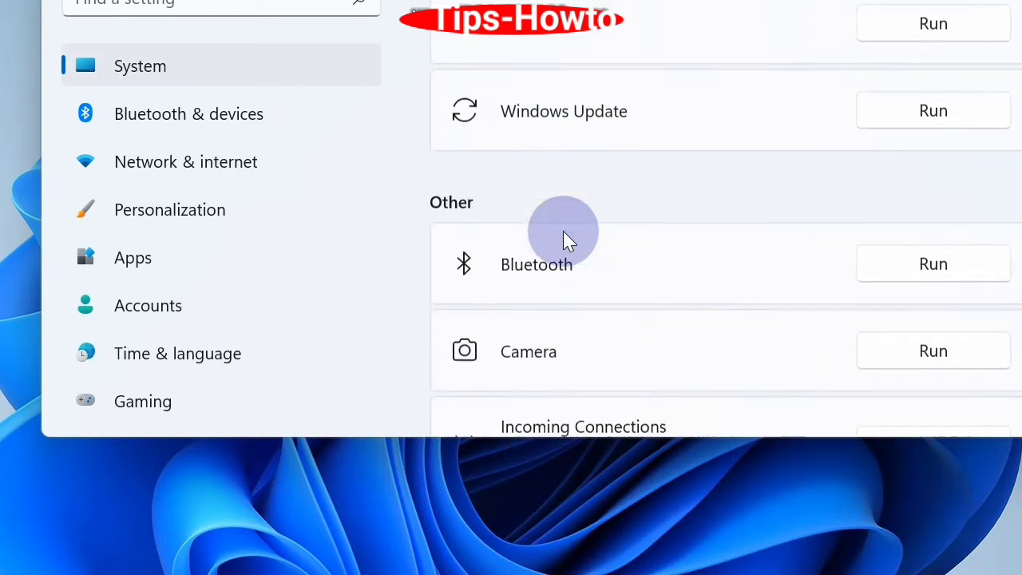
{"action": "scroll", "coordinate": [563, 237], "scroll_direction": "down", "scroll_amount": 1}
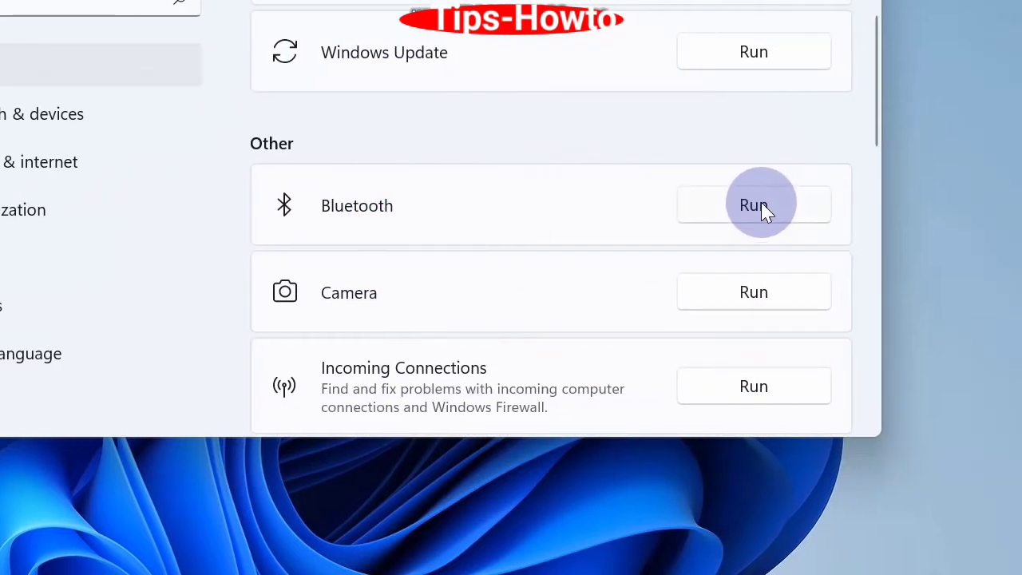
{"action": "left_click", "coordinate": [757, 207]}
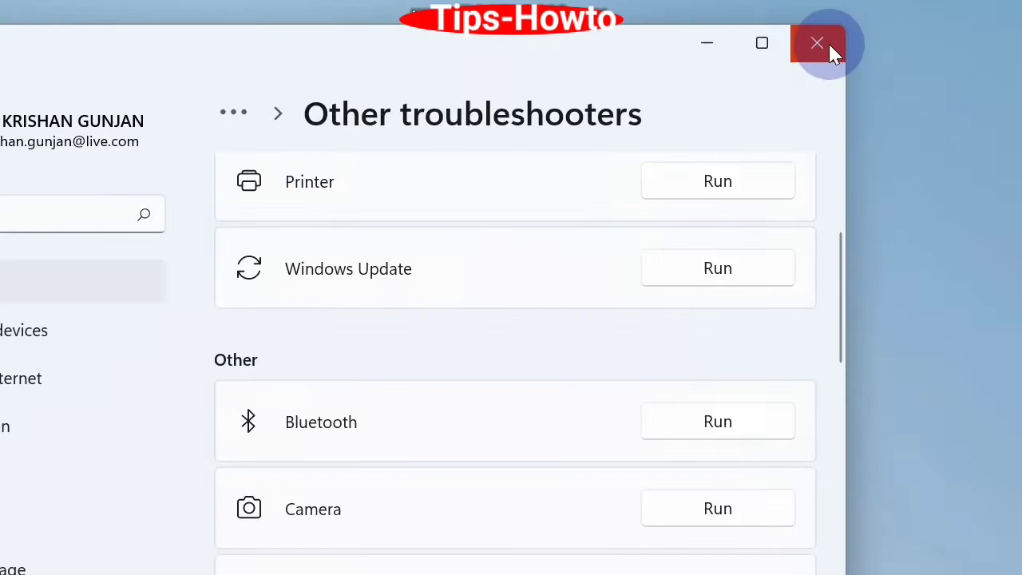
Step: Close Settings and start a Device Manager driver update for the PS/2 Compatible Mouse
{"action": "left_click", "coordinate": [815, 41]}
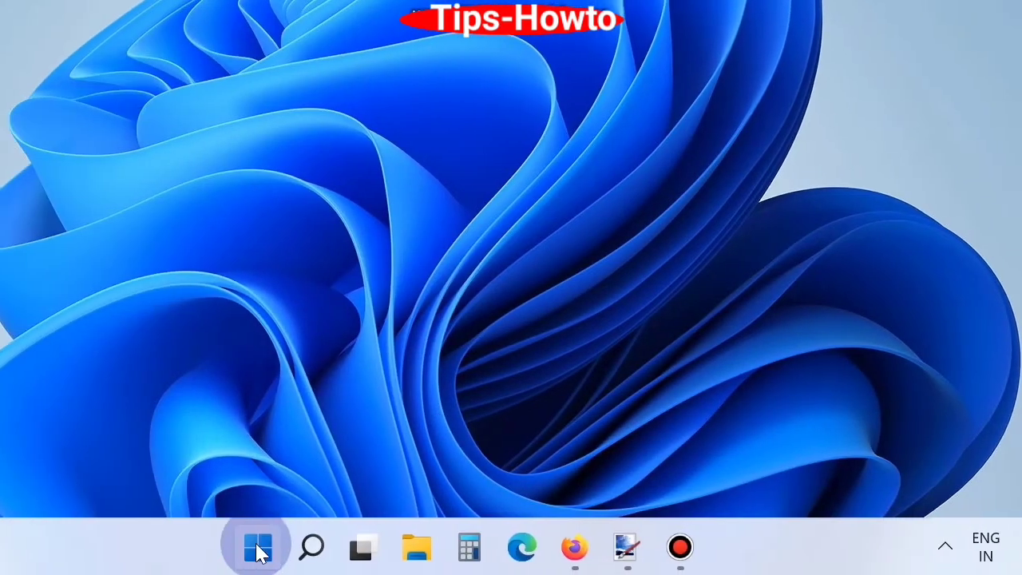
{"action": "right_click", "coordinate": [257, 559]}
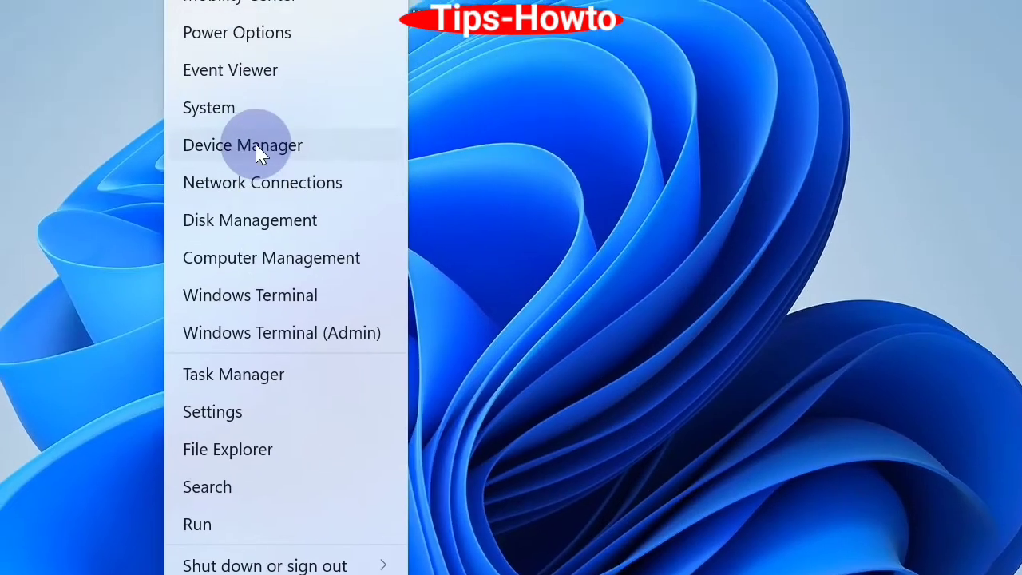
{"action": "left_click", "coordinate": [238, 36]}
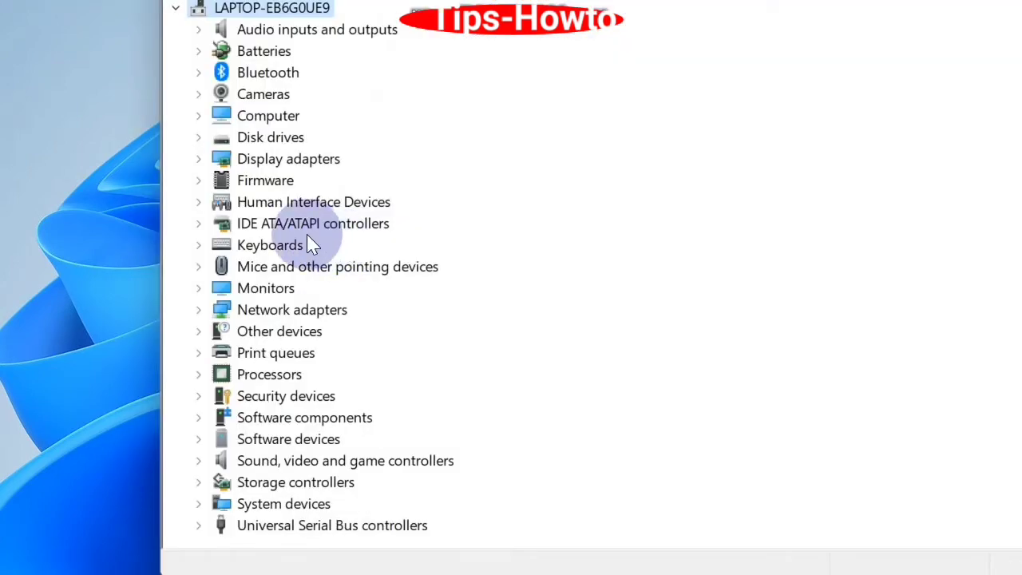
{"action": "left_click", "coordinate": [198, 267]}
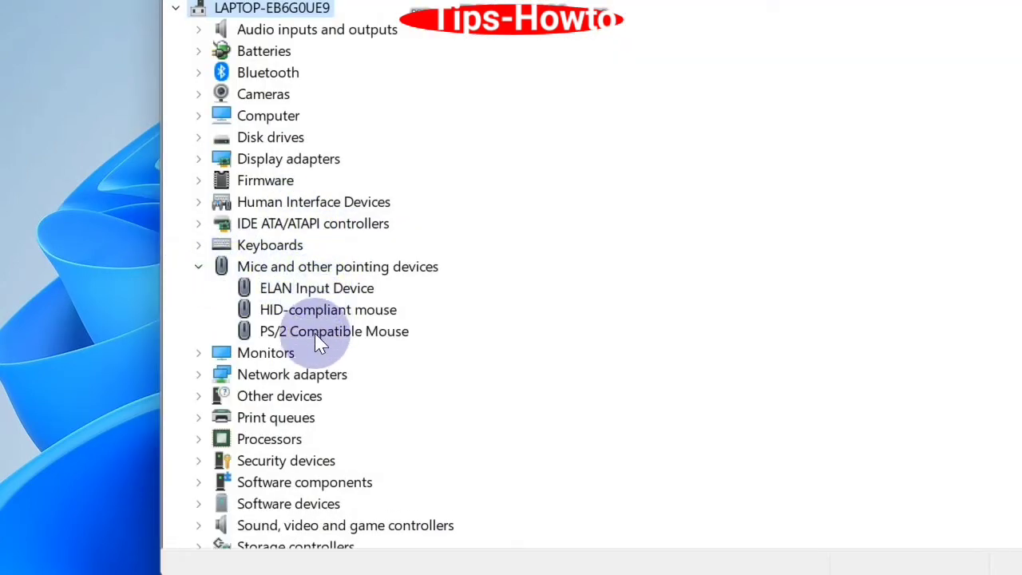
{"action": "right_click", "coordinate": [299, 333]}
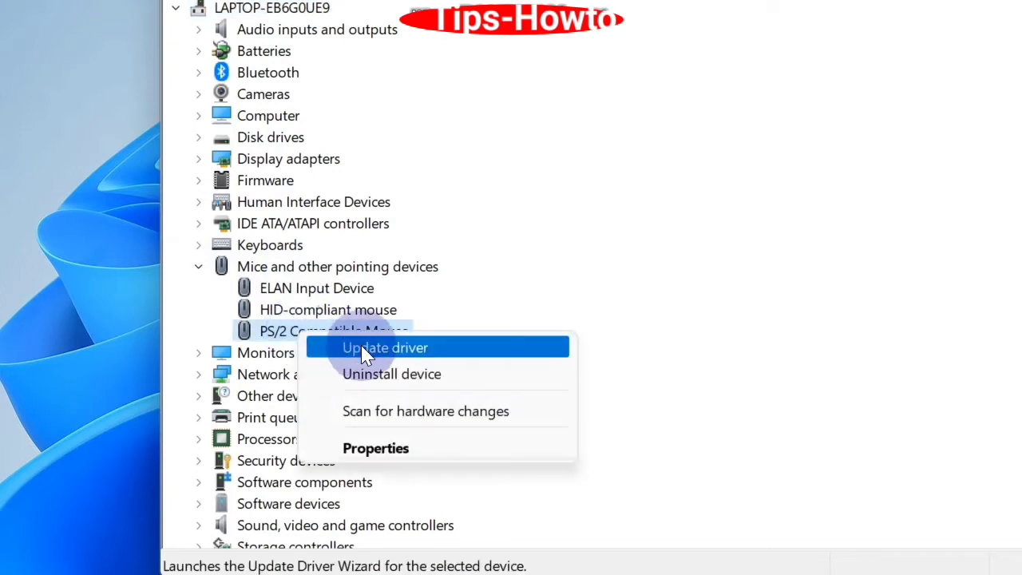
{"action": "left_click", "coordinate": [365, 348]}
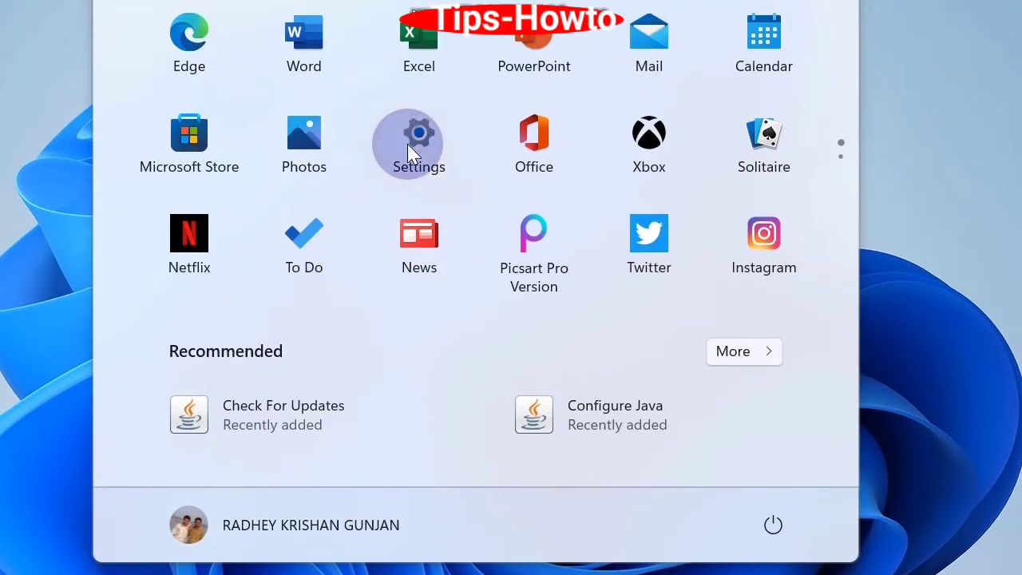
Step: In Settings, go to Bluetooth & devices > Mouse and scroll down to Related settings
{"action": "left_click", "coordinate": [409, 152]}
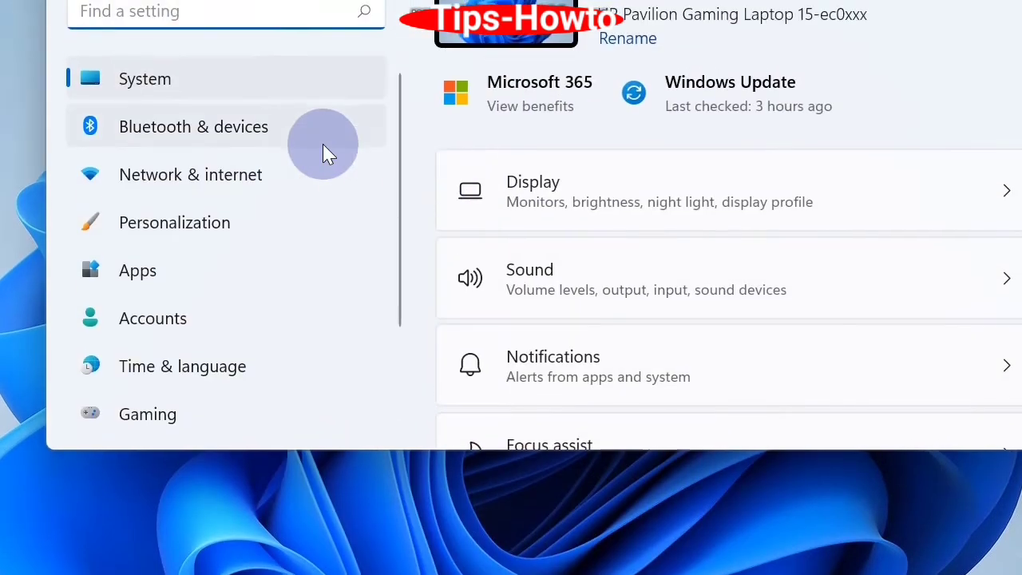
{"action": "left_click", "coordinate": [289, 140]}
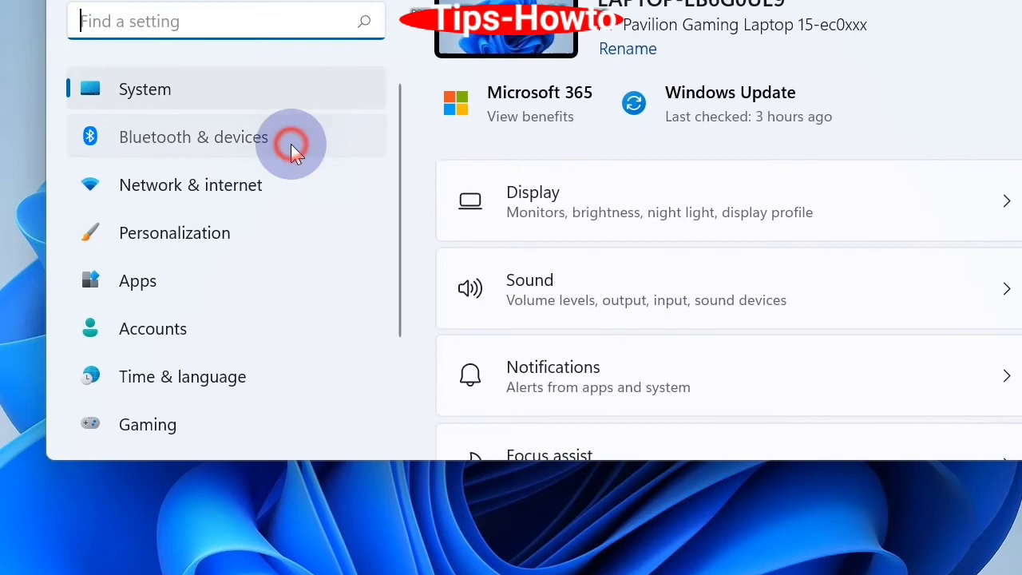
{"action": "scroll", "coordinate": [594, 289], "scroll_direction": "down", "scroll_amount": 3}
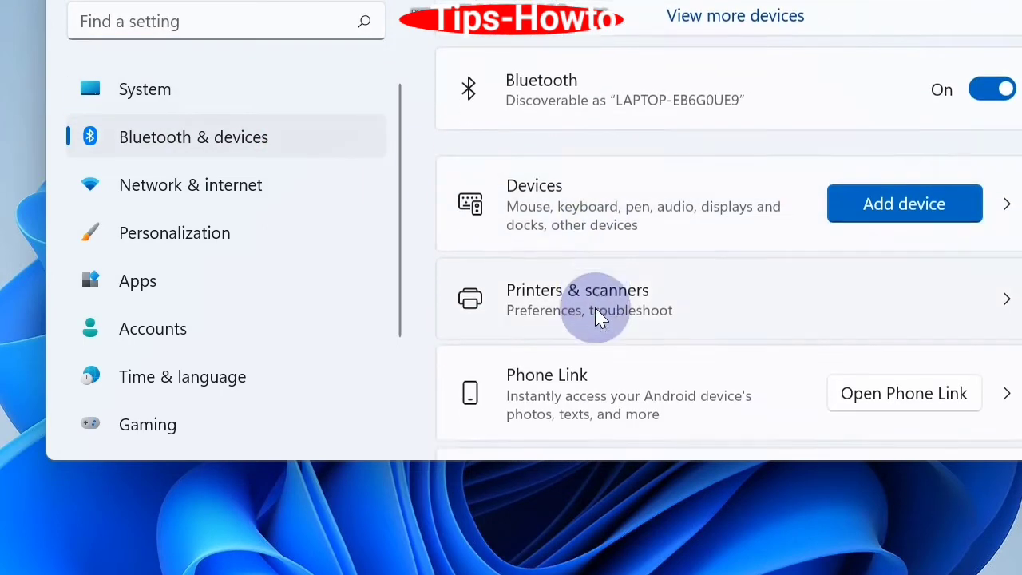
{"action": "scroll", "coordinate": [596, 309], "scroll_direction": "down", "scroll_amount": 2}
{"action": "scroll", "coordinate": [595, 308], "scroll_direction": "down", "scroll_amount": 3}
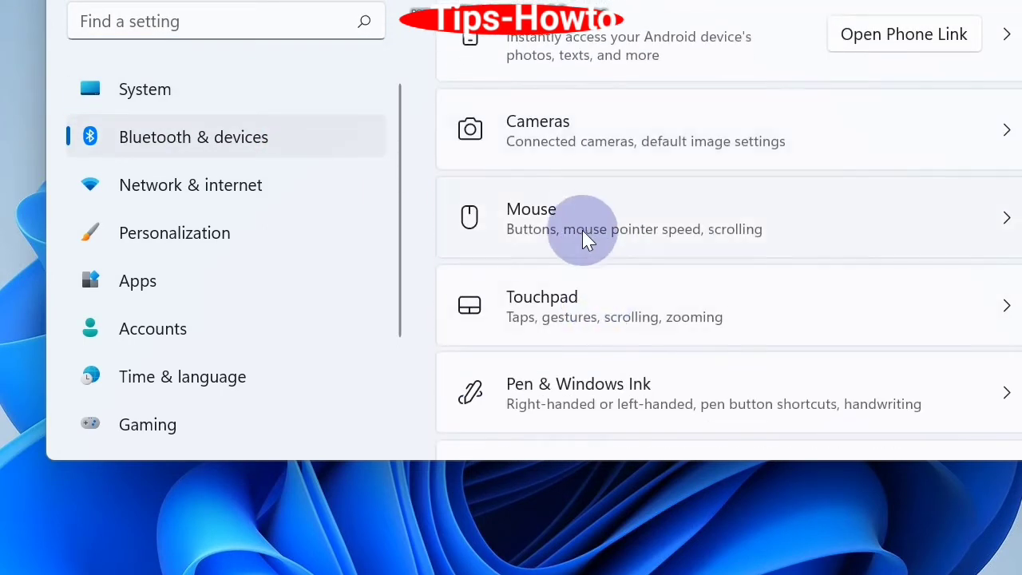
{"action": "left_click", "coordinate": [581, 221]}
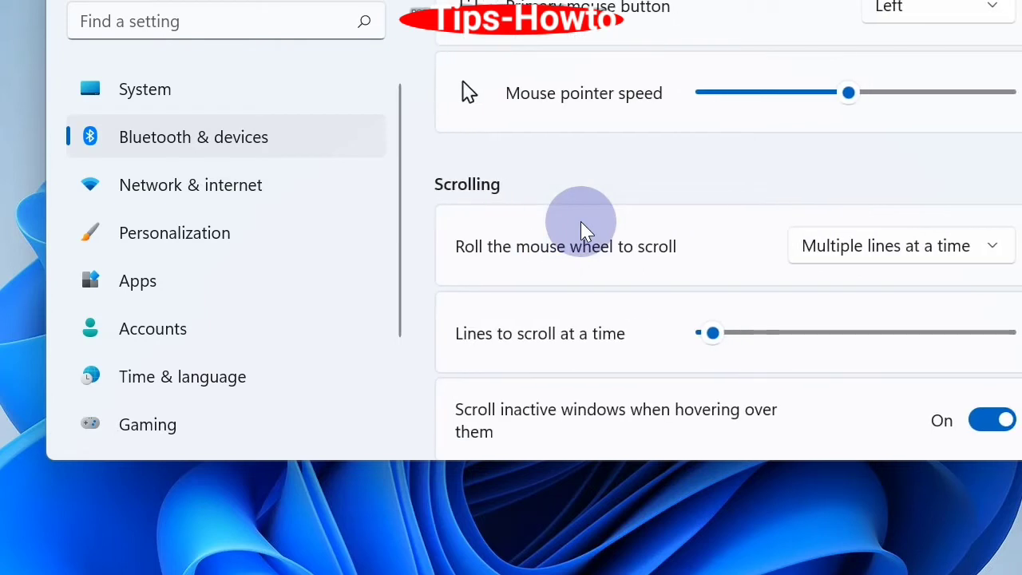
{"action": "scroll", "coordinate": [581, 221], "scroll_direction": "down", "scroll_amount": 1}
{"action": "scroll", "coordinate": [580, 221], "scroll_direction": "down", "scroll_amount": 1}
{"action": "scroll", "coordinate": [581, 222], "scroll_direction": "down", "scroll_amount": 1}
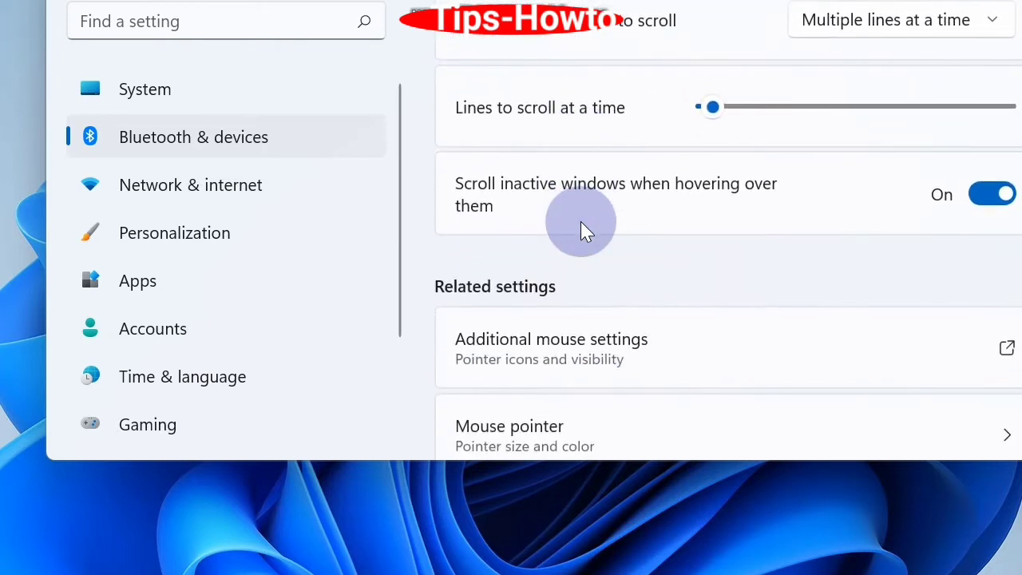
{"action": "scroll", "coordinate": [581, 221], "scroll_direction": "down", "scroll_amount": 1}
{"action": "scroll", "coordinate": [580, 221], "scroll_direction": "down", "scroll_amount": 1}
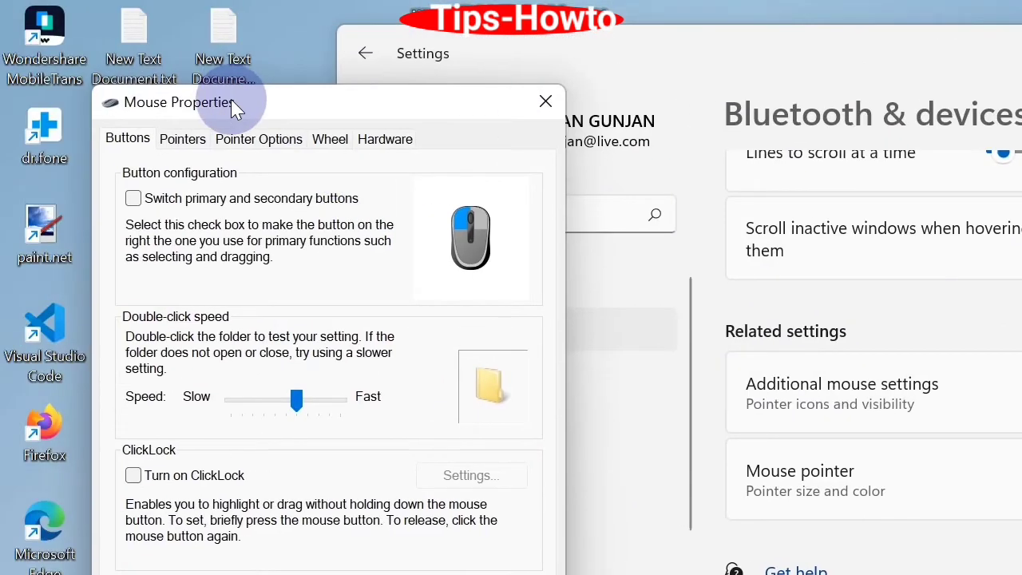
Step: Move Mouse Properties into view and uncheck Enhance pointer precision on Pointer Options
{"action": "mouse_move", "coordinate": [229, 103]}
{"action": "left_mouse_down"}
{"action": "mouse_move", "coordinate": [365, 119]}
{"action": "mouse_move", "coordinate": [653, 70]}
{"action": "mouse_move", "coordinate": [657, 79]}
{"action": "left_mouse_up"}
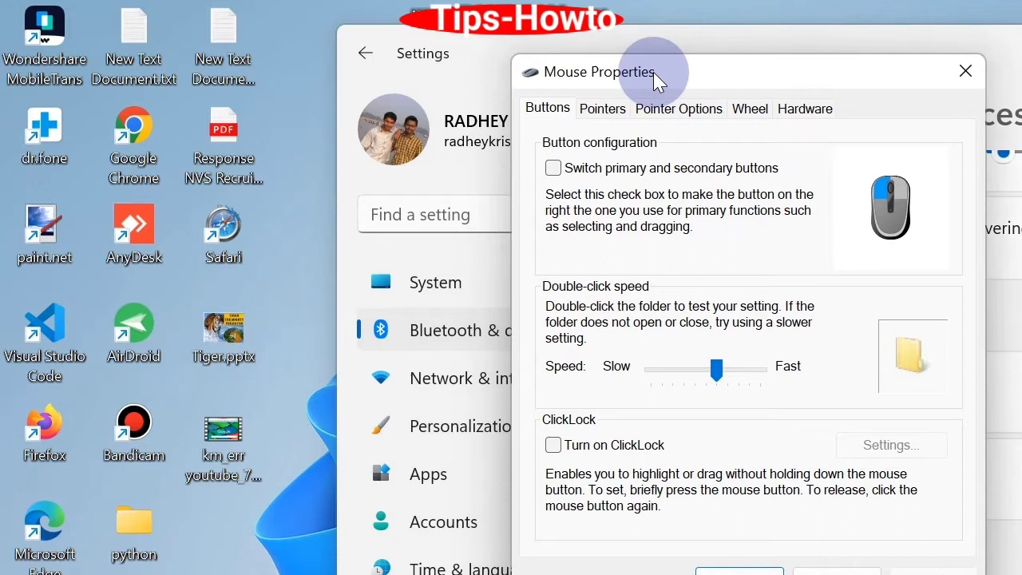
{"action": "left_click", "coordinate": [673, 112]}
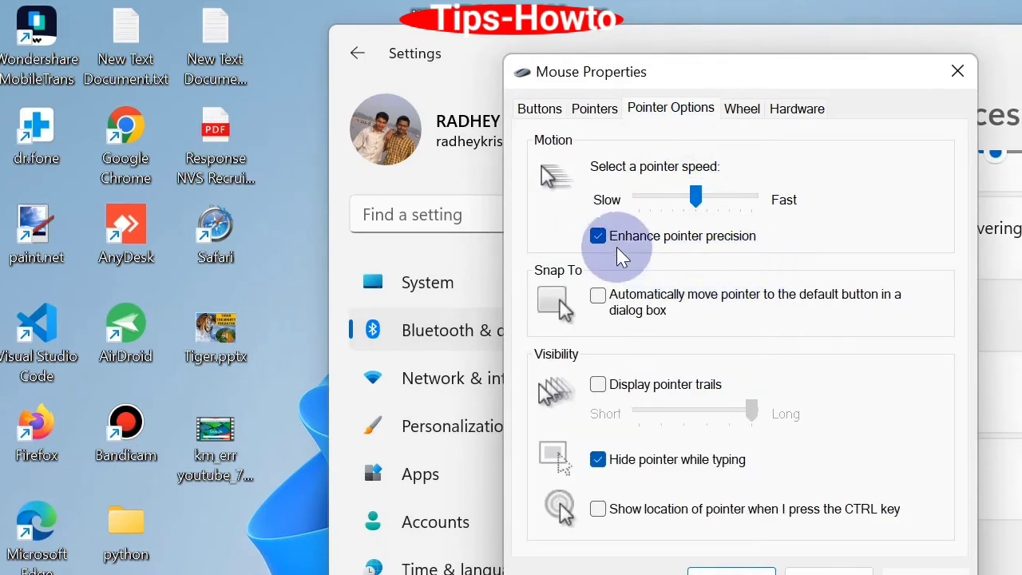
{"action": "left_click", "coordinate": [599, 237]}
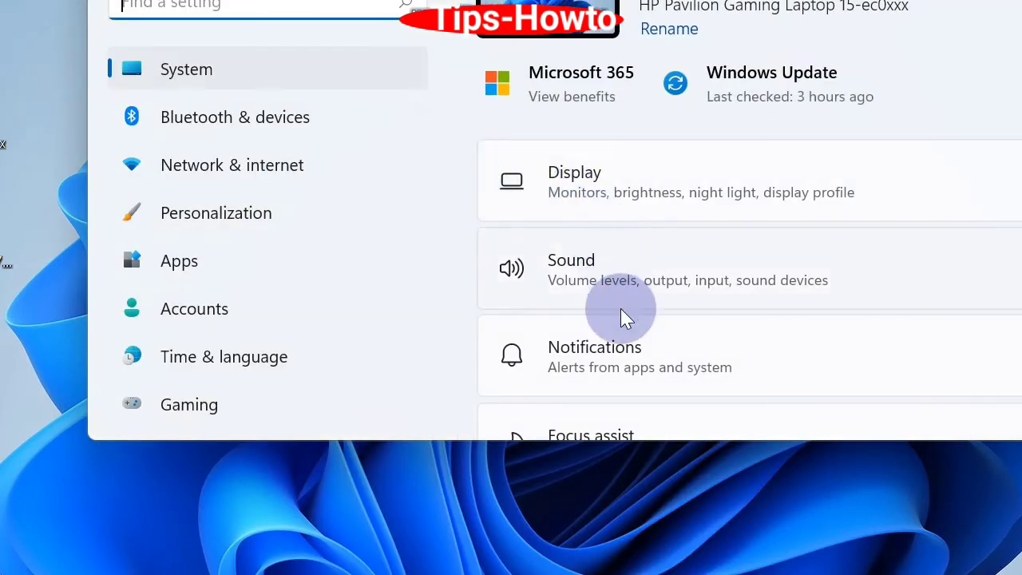
Step: Go to Bluetooth & devices and open the Mouse page
{"action": "left_click", "coordinate": [292, 128]}
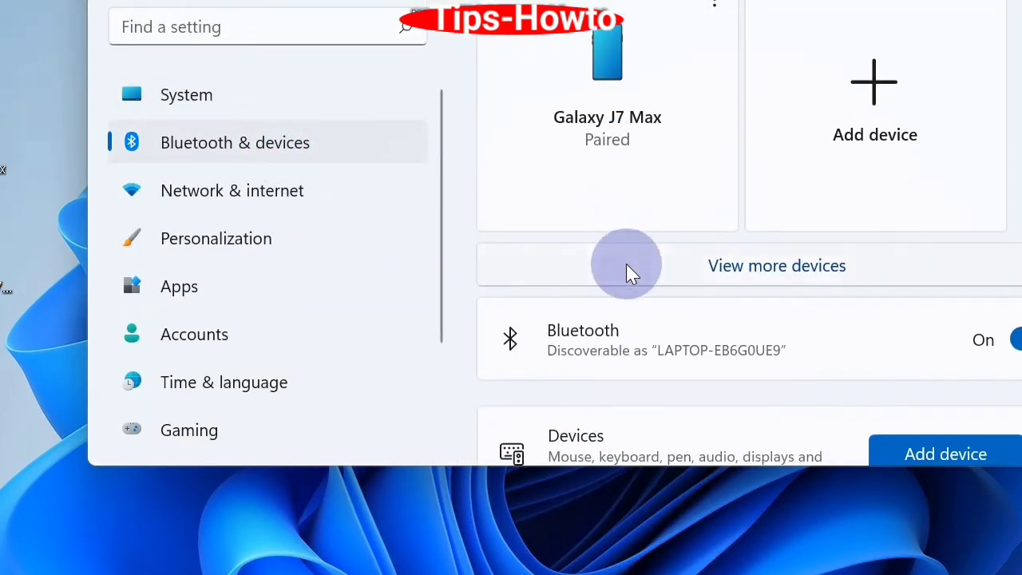
{"action": "scroll", "coordinate": [626, 271], "scroll_direction": "down", "scroll_amount": 3}
{"action": "scroll", "coordinate": [627, 271], "scroll_direction": "down", "scroll_amount": 2}
{"action": "scroll", "coordinate": [626, 272], "scroll_direction": "down", "scroll_amount": 2}
{"action": "scroll", "coordinate": [626, 272], "scroll_direction": "down", "scroll_amount": 1}
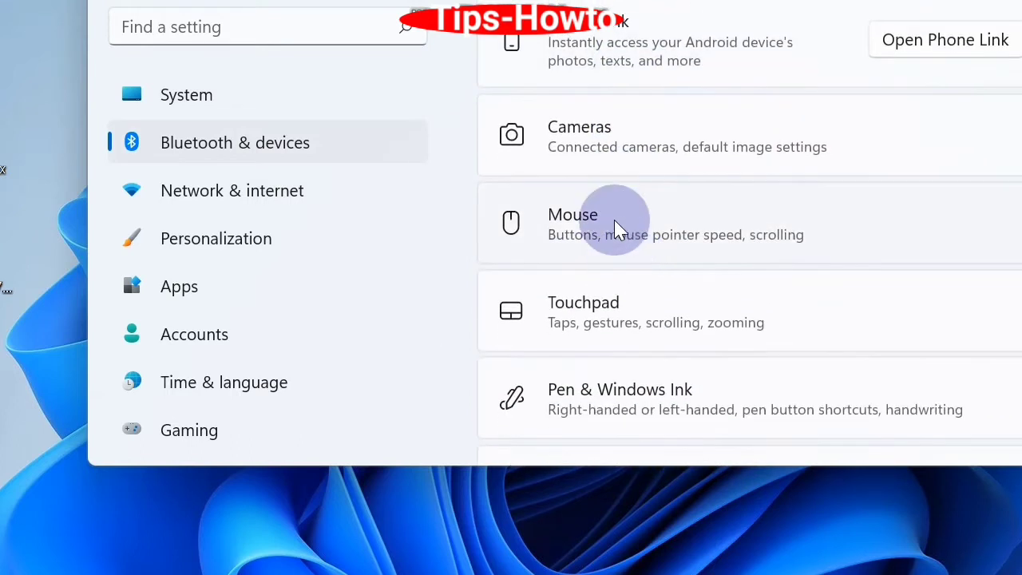
{"action": "left_click", "coordinate": [614, 214]}
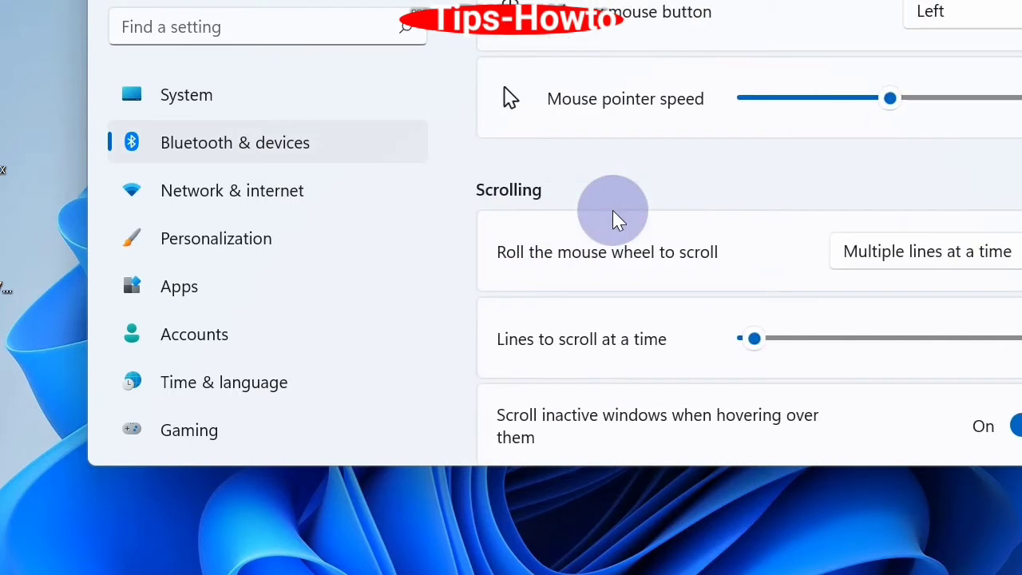
Step: Toggle Scroll inactive windows on and off repeatedly, leaving it off
{"action": "scroll", "coordinate": [613, 210], "scroll_direction": "down", "scroll_amount": 1}
{"action": "scroll", "coordinate": [612, 210], "scroll_direction": "down", "scroll_amount": 2}
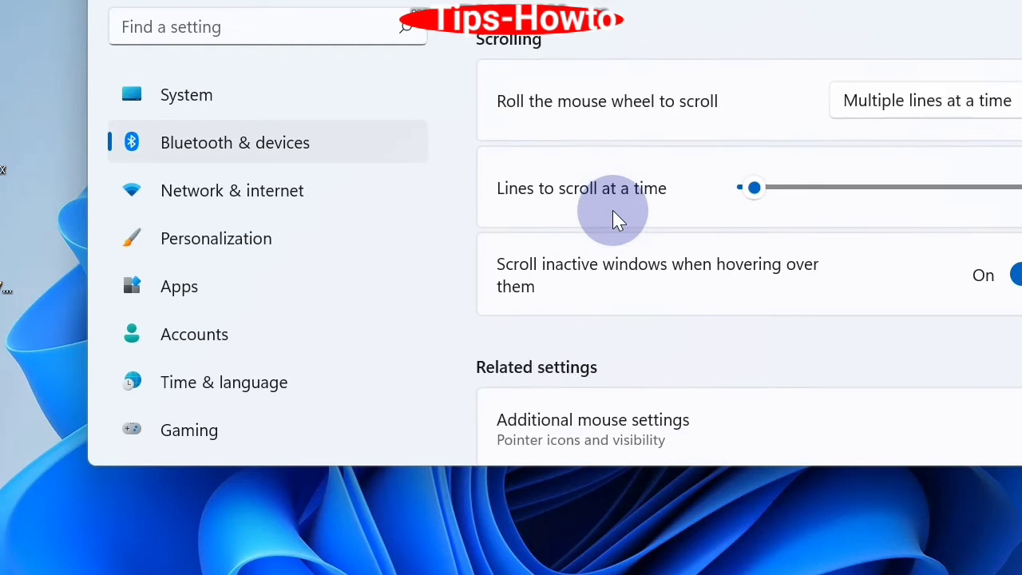
{"action": "scroll", "coordinate": [612, 210], "scroll_direction": "down", "scroll_amount": 1}
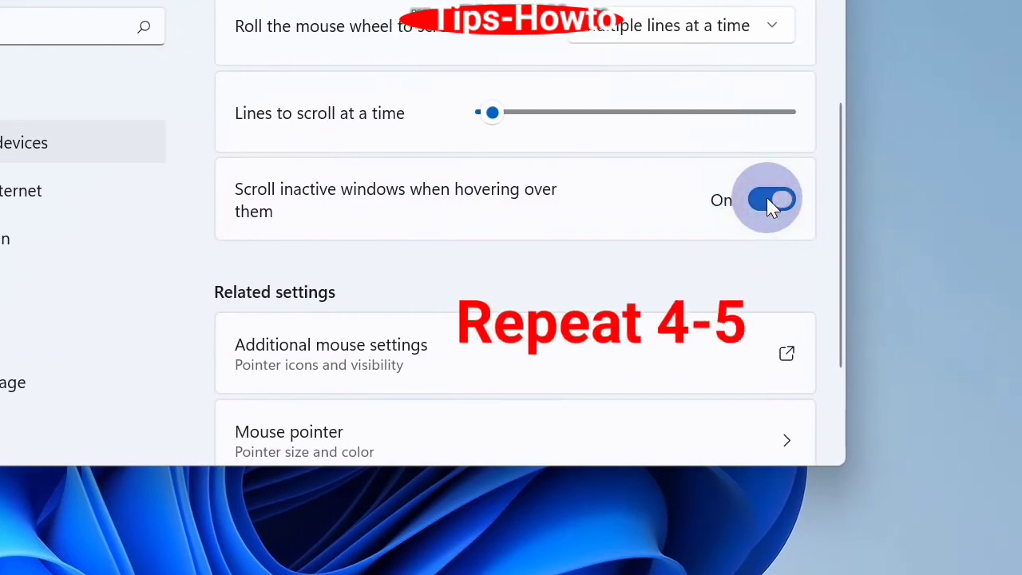
{"action": "left_click", "coordinate": [771, 203]}
{"action": "left_click", "coordinate": [771, 202]}
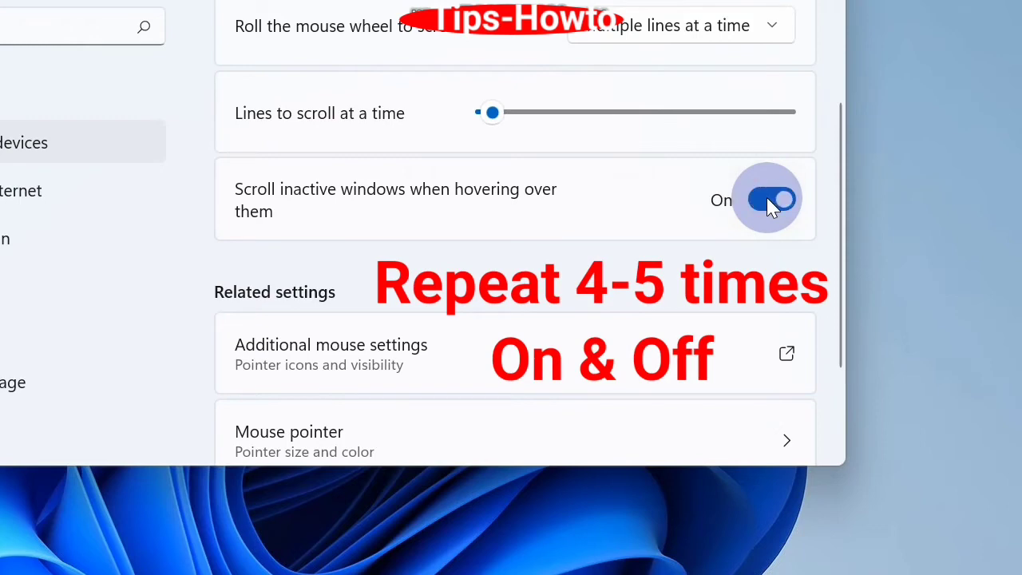
{"action": "left_click", "coordinate": [771, 204]}
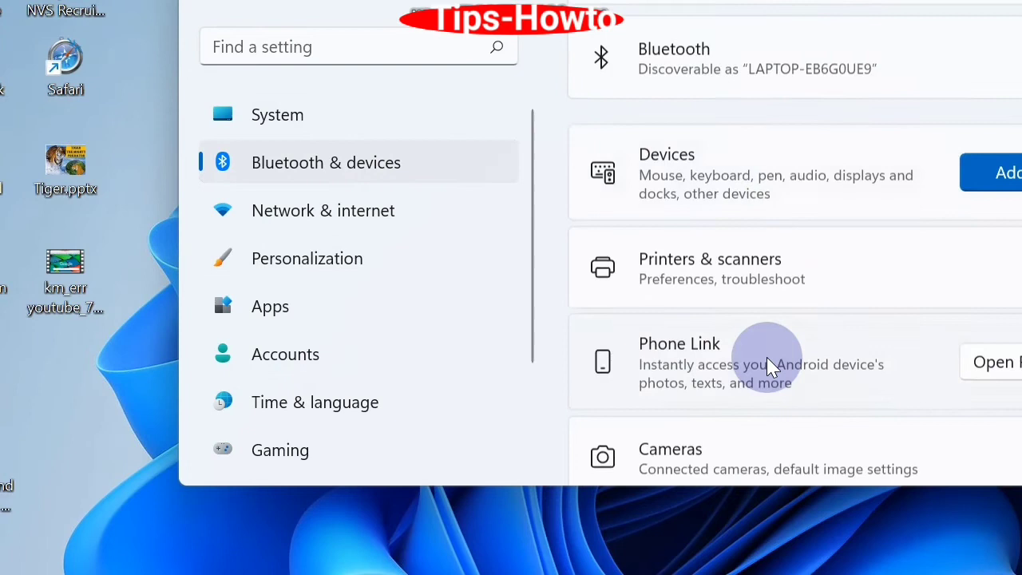
Step: Open the Mouse page, then its Mouse pointer style and size settings
{"action": "scroll", "coordinate": [767, 357], "scroll_direction": "down", "scroll_amount": 1}
{"action": "scroll", "coordinate": [767, 357], "scroll_direction": "down", "scroll_amount": 2}
{"action": "scroll", "coordinate": [766, 357], "scroll_direction": "down", "scroll_amount": 2}
{"action": "left_click", "coordinate": [731, 177]}
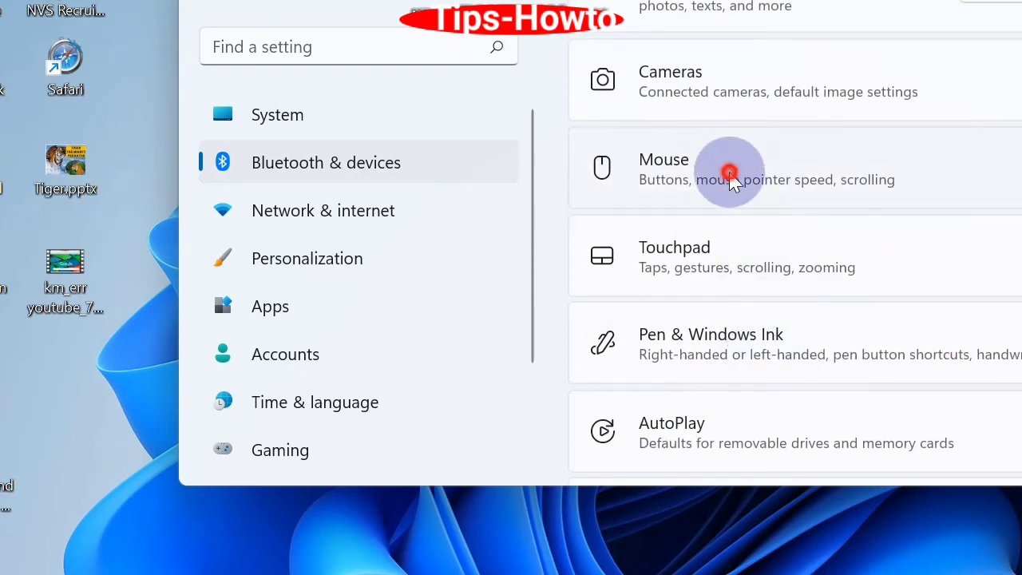
{"action": "scroll", "coordinate": [729, 171], "scroll_direction": "down", "scroll_amount": 1}
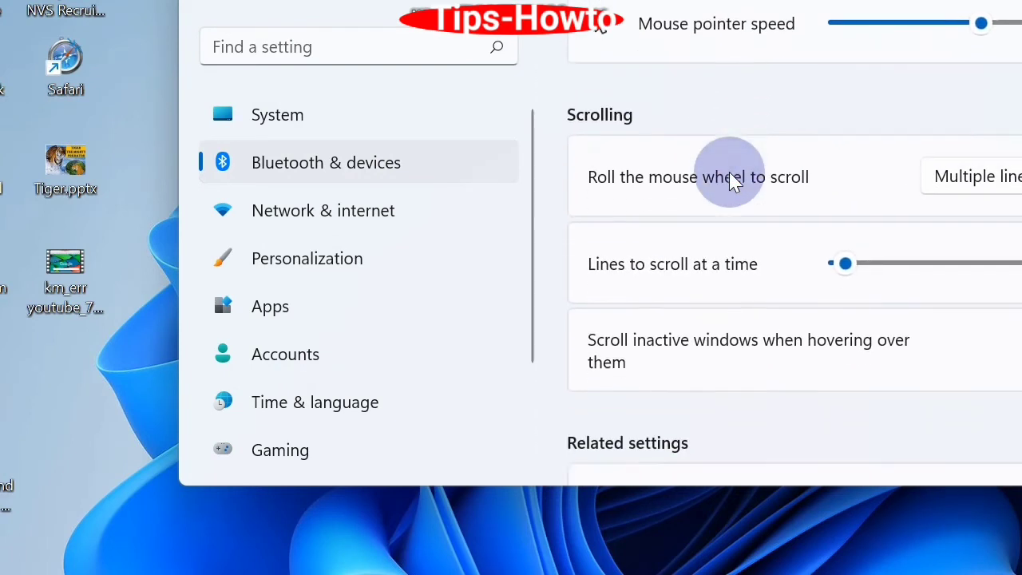
{"action": "scroll", "coordinate": [729, 176], "scroll_direction": "down", "scroll_amount": 2}
Step: Scroll down to Related settings and open the Touchpad page
{"action": "scroll", "coordinate": [730, 182], "scroll_direction": "down", "scroll_amount": 1}
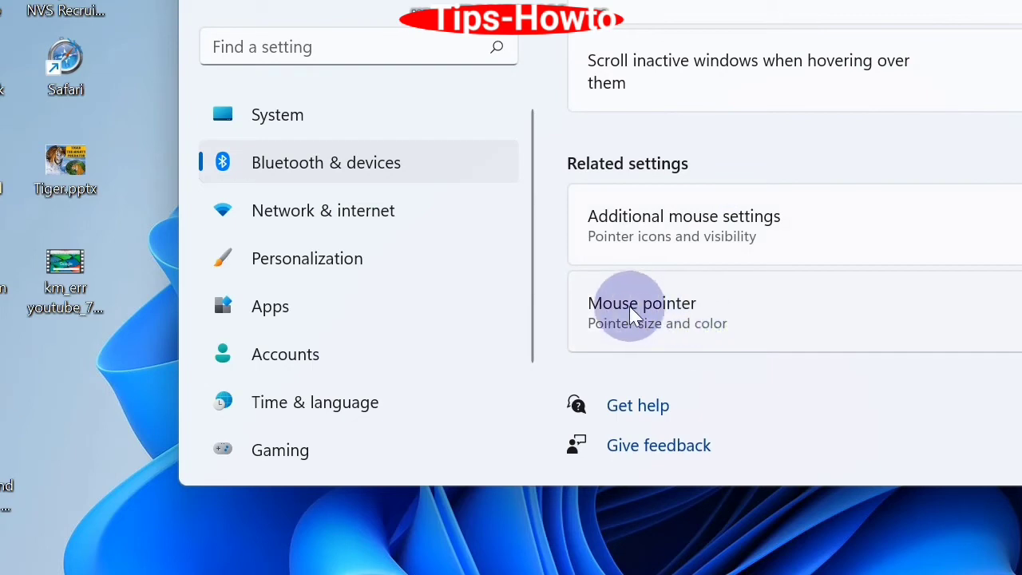
{"action": "left_click", "coordinate": [707, 324]}
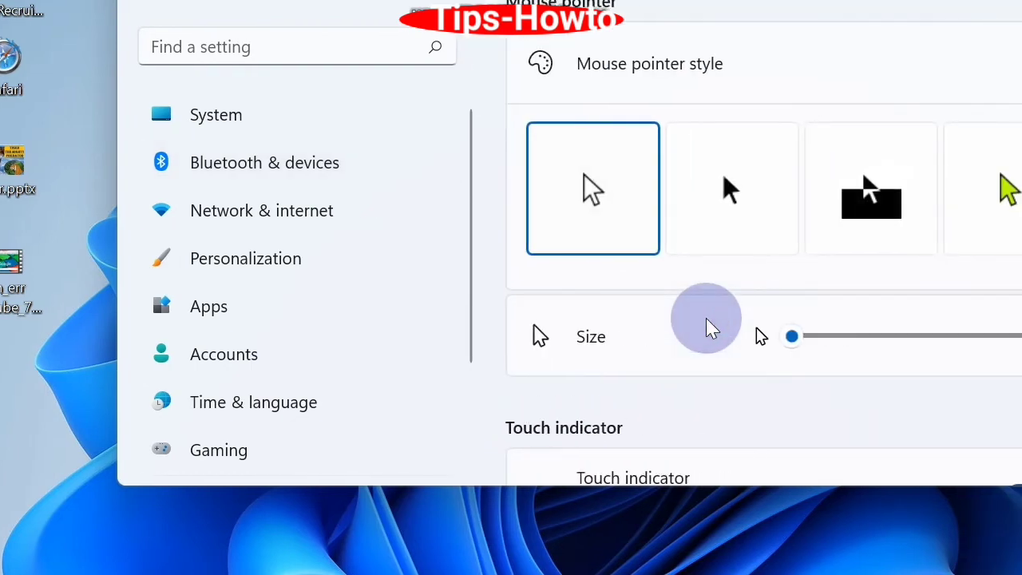
{"action": "scroll", "coordinate": [706, 318], "scroll_direction": "down", "scroll_amount": 1}
{"action": "scroll", "coordinate": [706, 318], "scroll_direction": "down", "scroll_amount": 2}
{"action": "scroll", "coordinate": [706, 318], "scroll_direction": "down", "scroll_amount": 5}
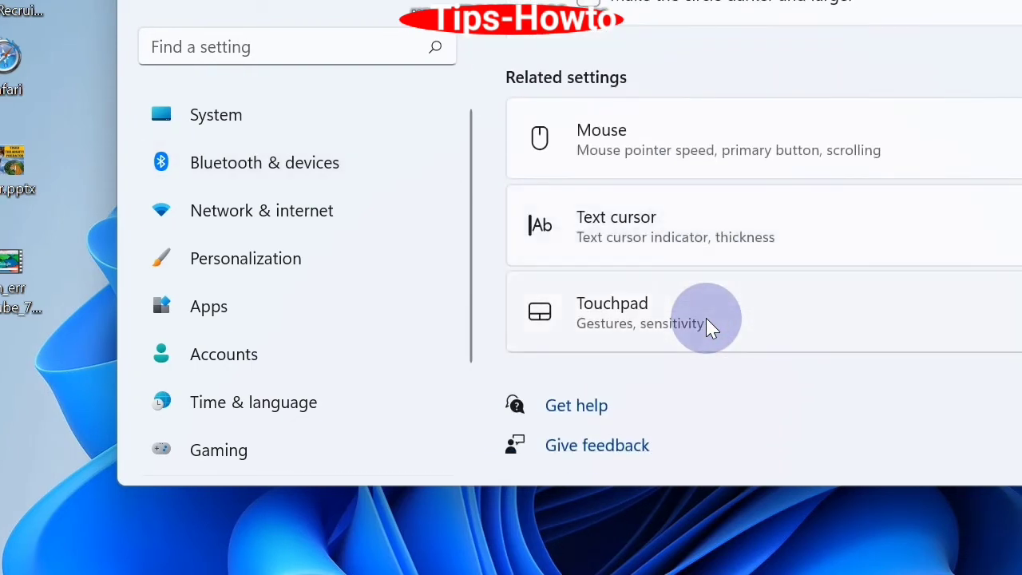
{"action": "left_click", "coordinate": [755, 319]}
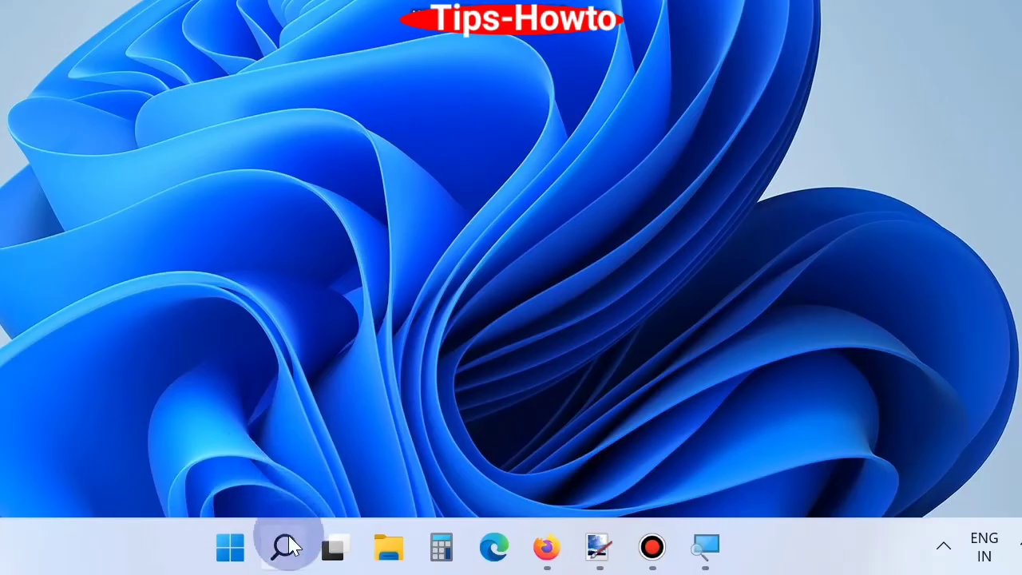
Step: Search Windows for 'control pa' and launch Control Panel from the results
{"action": "left_click", "coordinate": [283, 548]}
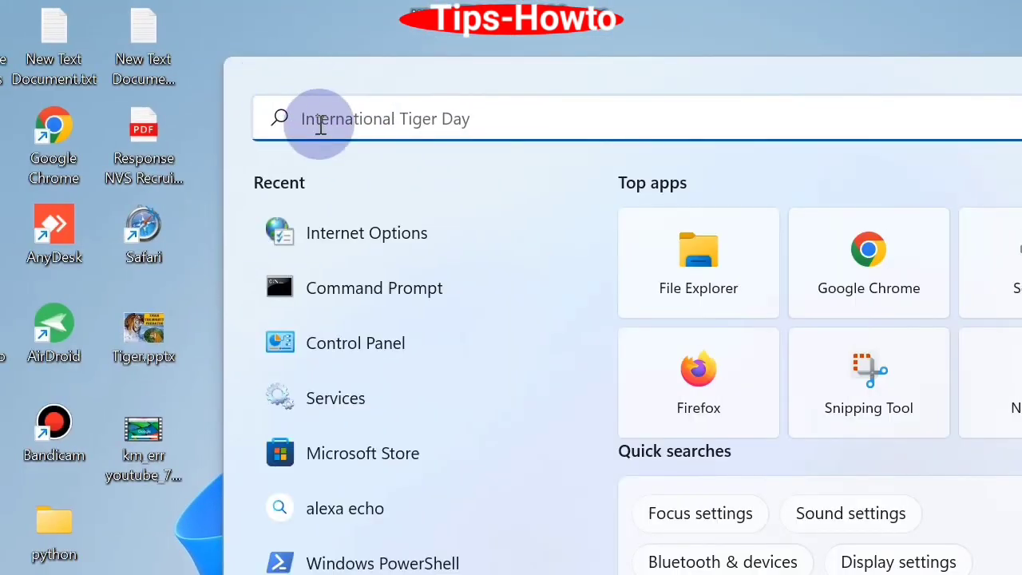
{"action": "type", "text": "co"}
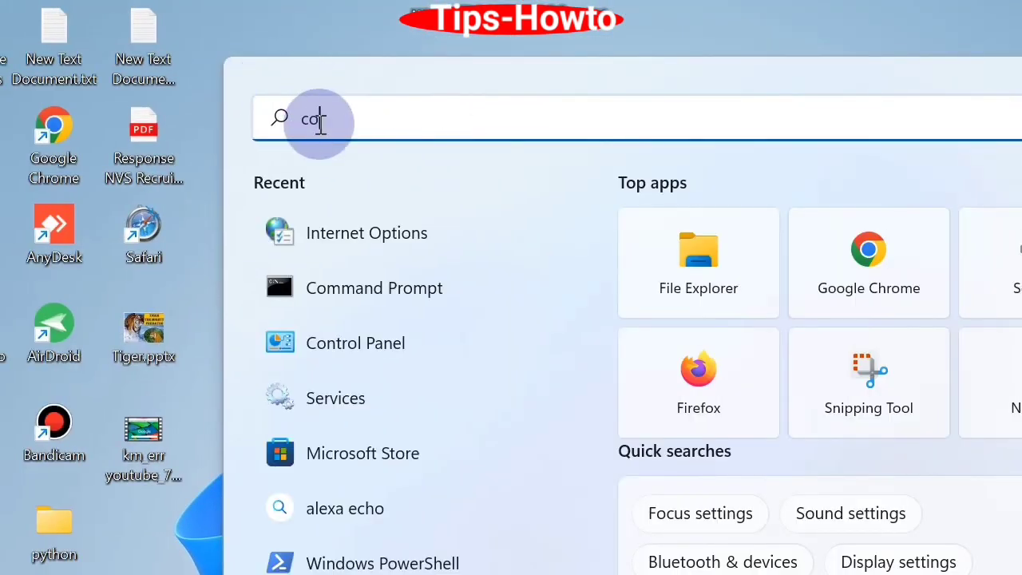
{"action": "type", "text": "ntrol panel"}
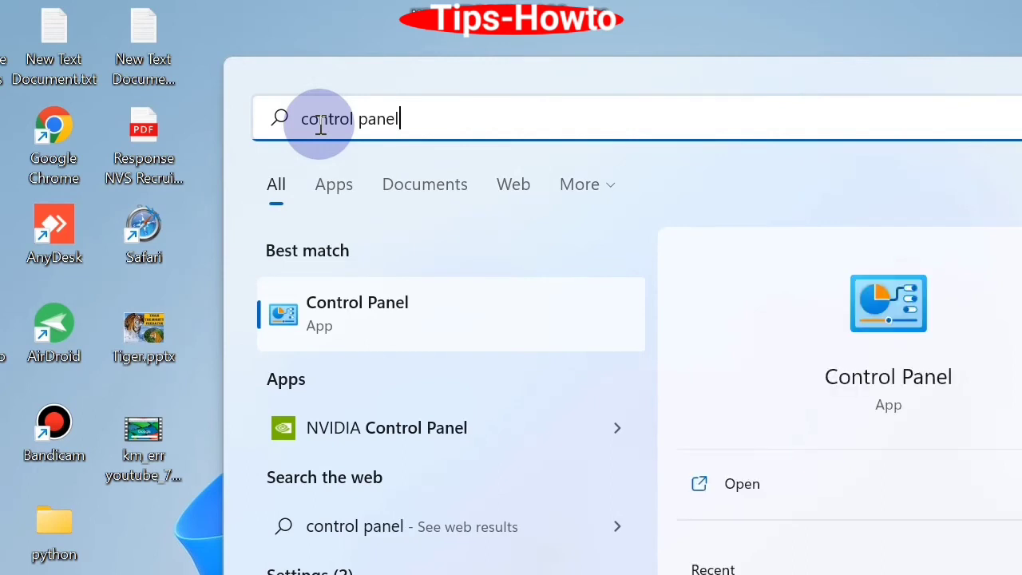
{"action": "left_click", "coordinate": [331, 311]}
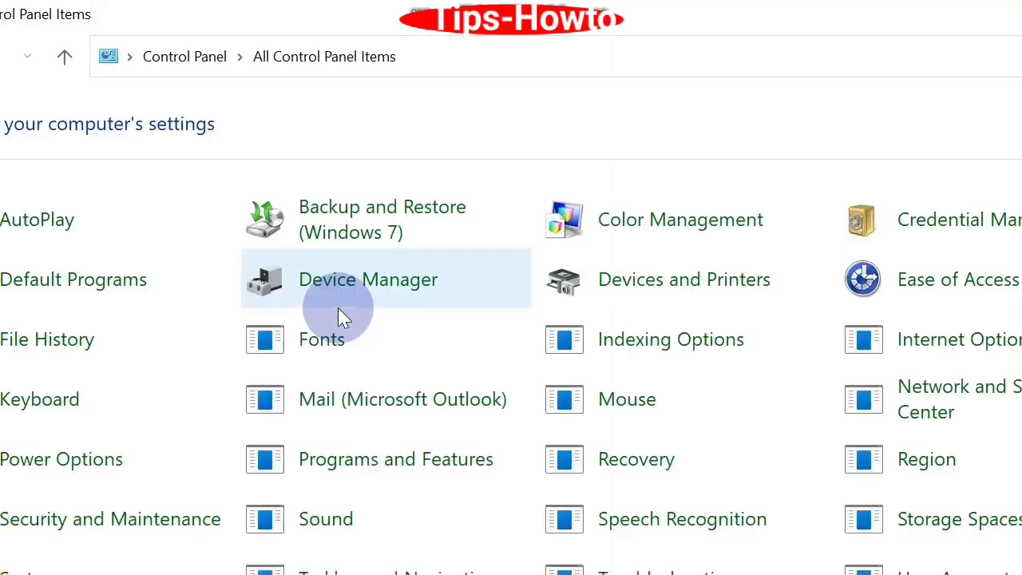
Step: Restore the Control Panel window and open Power Options from All Control Panel Items
{"action": "left_click", "coordinate": [936, 16]}
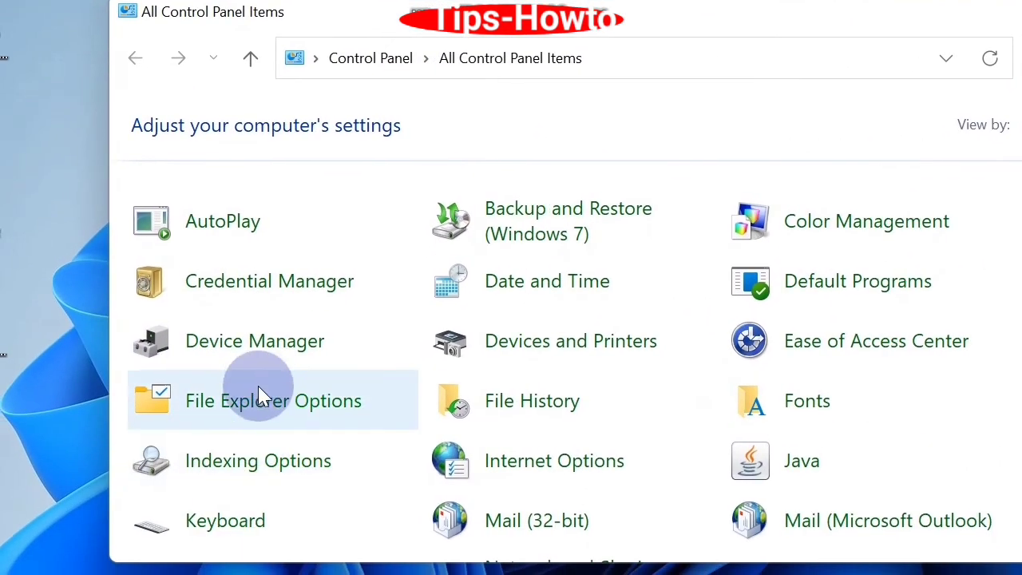
{"action": "scroll", "coordinate": [258, 386], "scroll_direction": "down", "scroll_amount": 2}
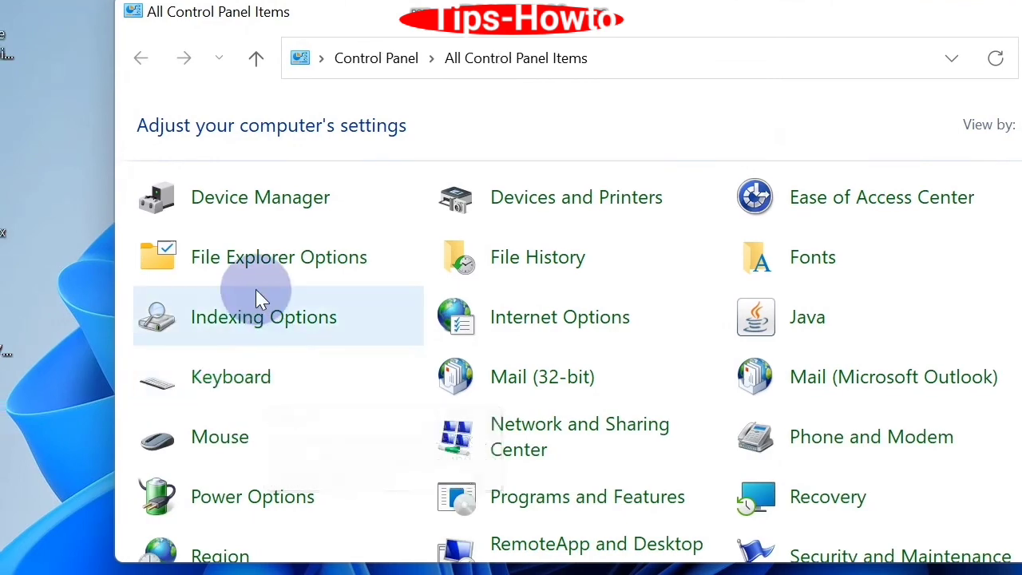
{"action": "scroll", "coordinate": [269, 440], "scroll_direction": "down", "scroll_amount": 1}
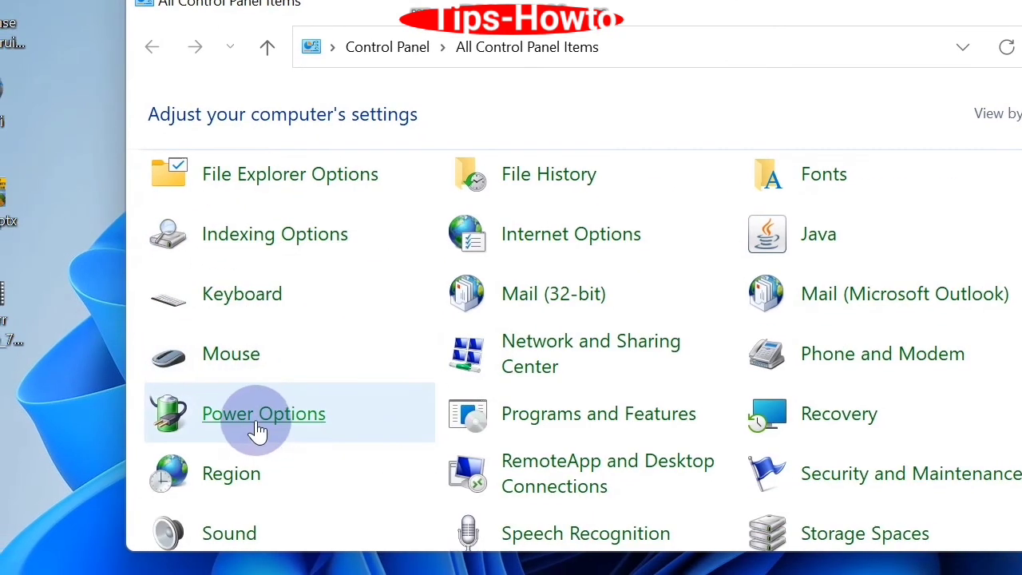
{"action": "left_click", "coordinate": [258, 426]}
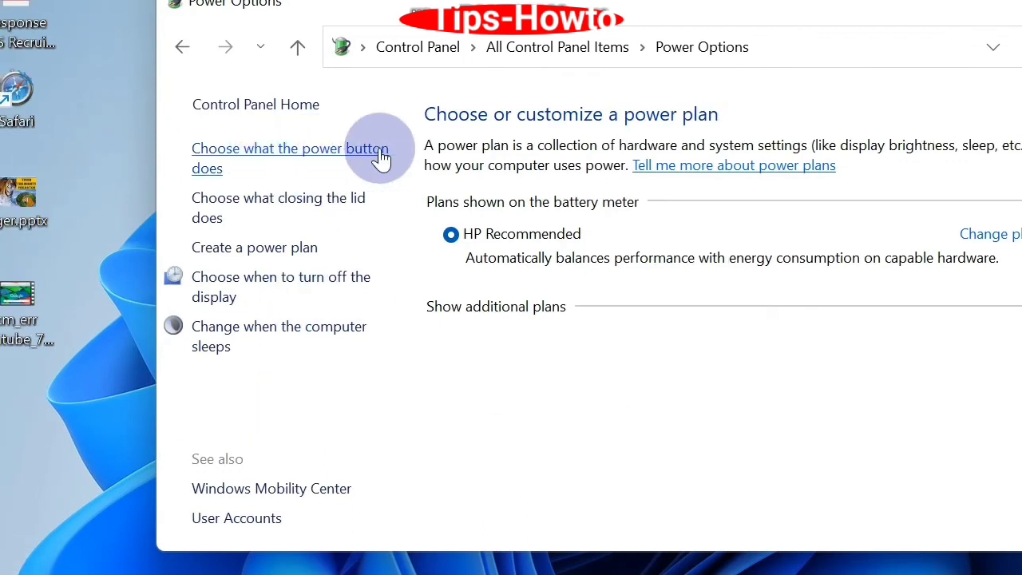
Step: Unlock the shutdown settings on the power button page to reveal the fast startup option
{"action": "left_click", "coordinate": [272, 156]}
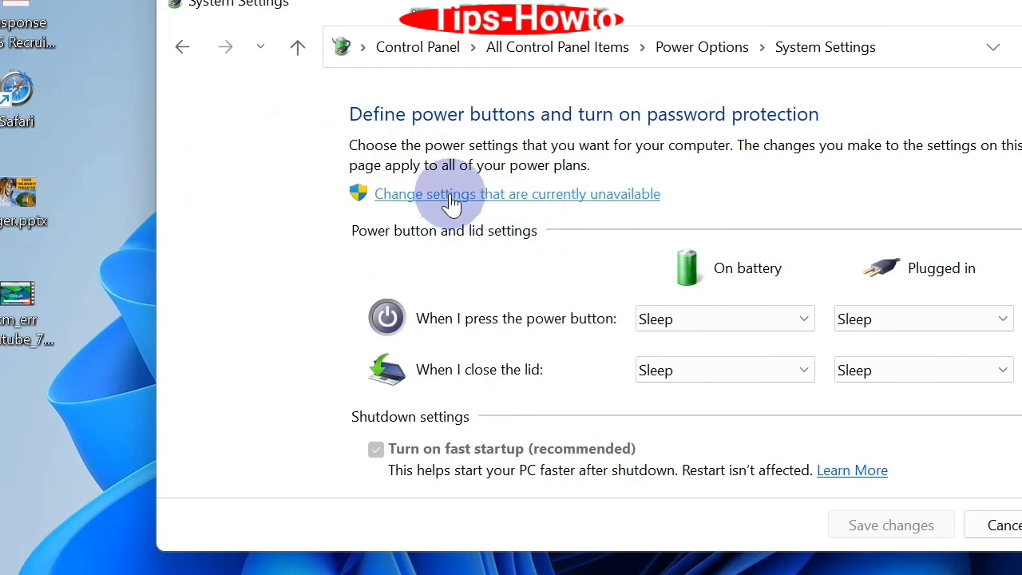
{"action": "left_click", "coordinate": [522, 196]}
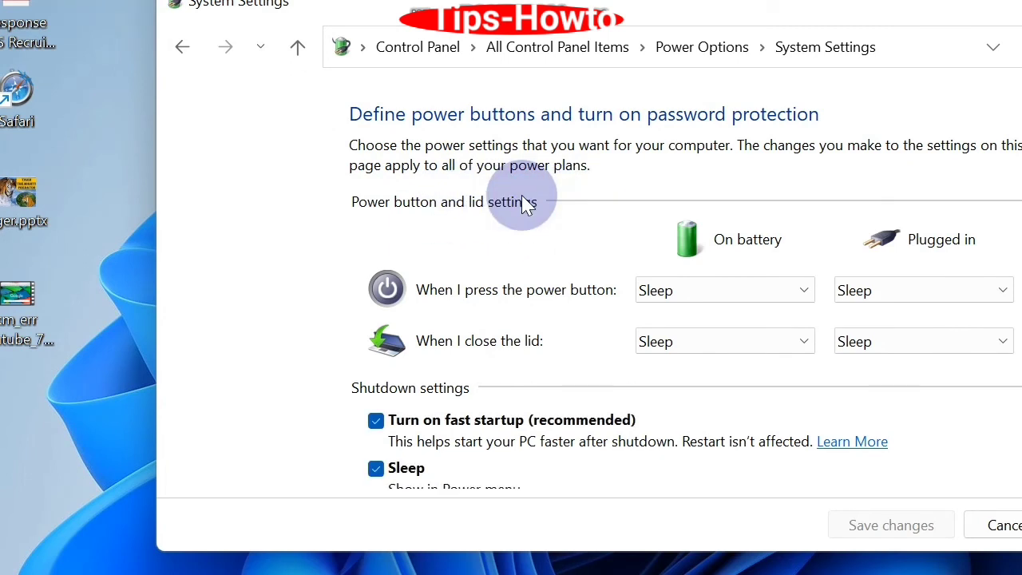
{"action": "scroll", "coordinate": [520, 294], "scroll_direction": "down", "scroll_amount": 2}
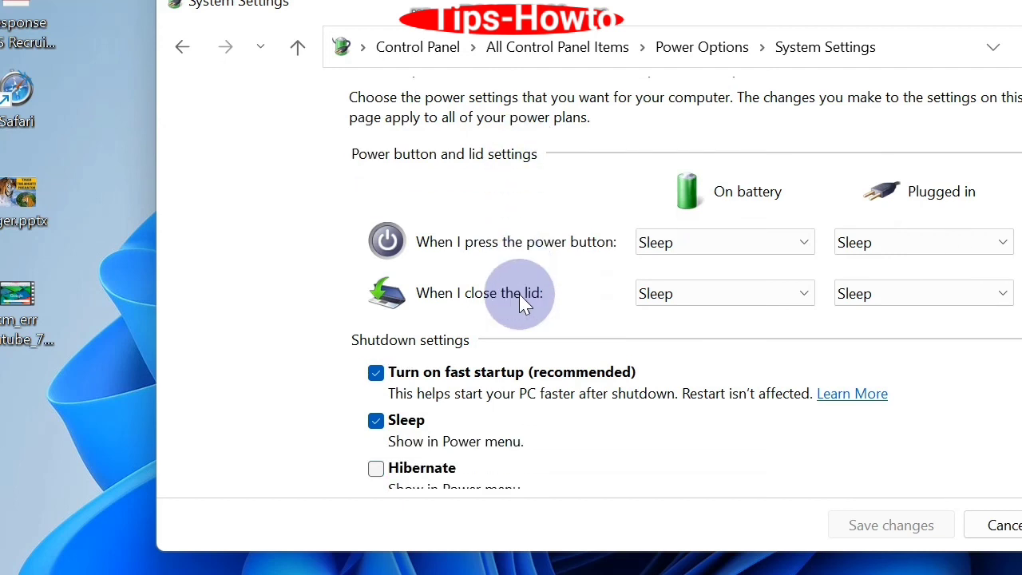
{"action": "scroll", "coordinate": [519, 294], "scroll_direction": "down", "scroll_amount": 1}
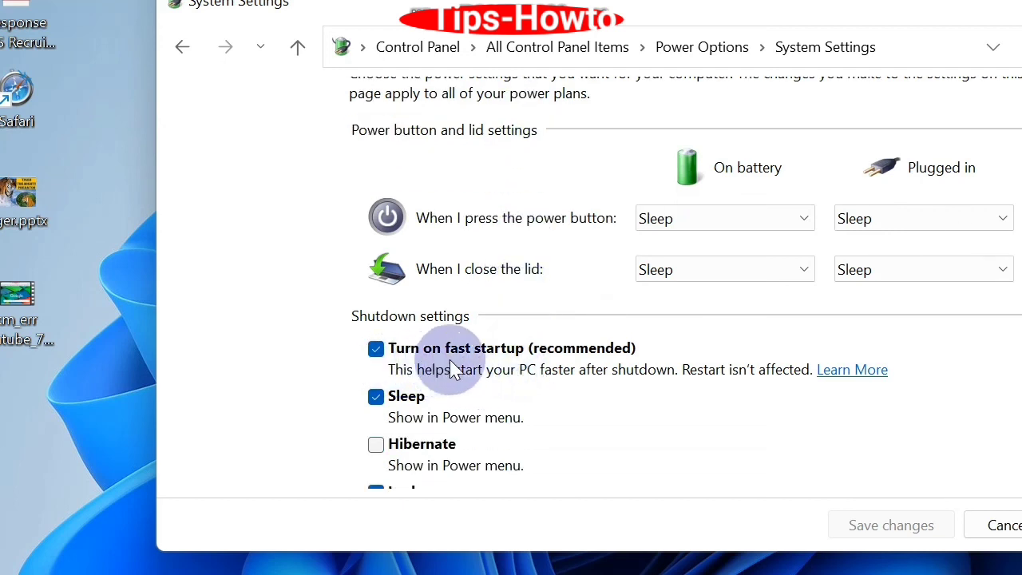